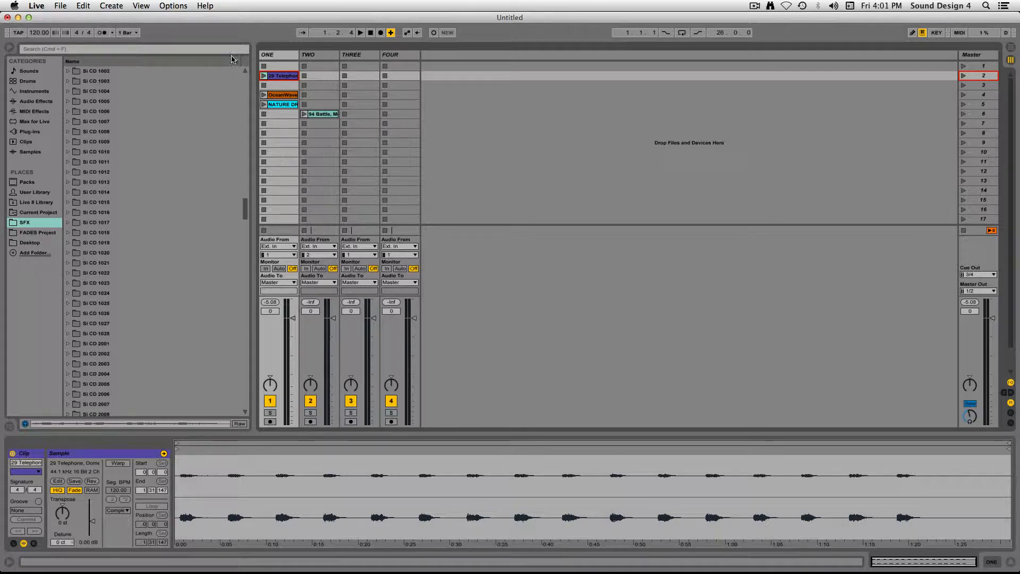
Open the program's preferences
{"action": "left_click", "coordinate": [43, 6]}
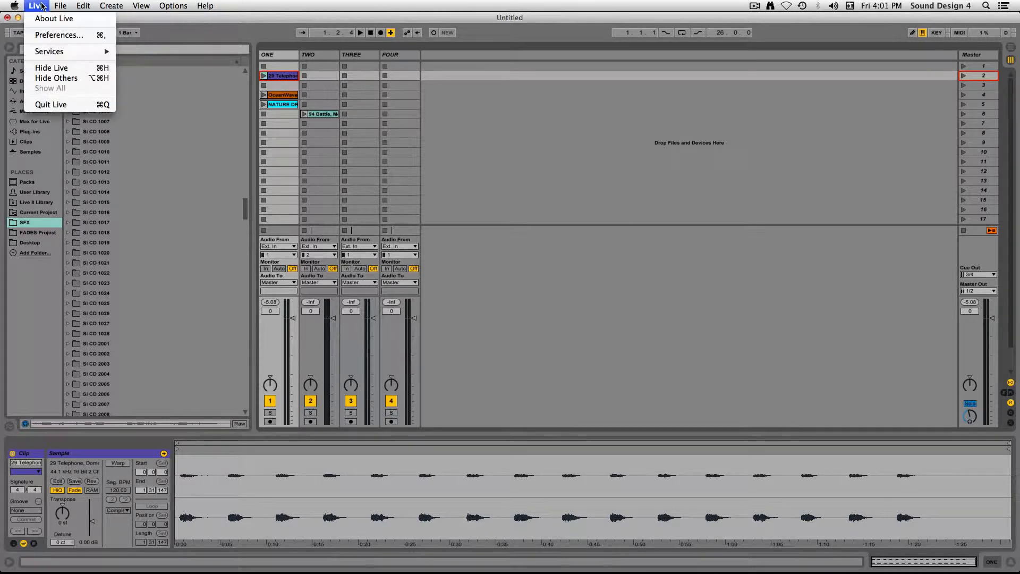
{"action": "left_click", "coordinate": [56, 35]}
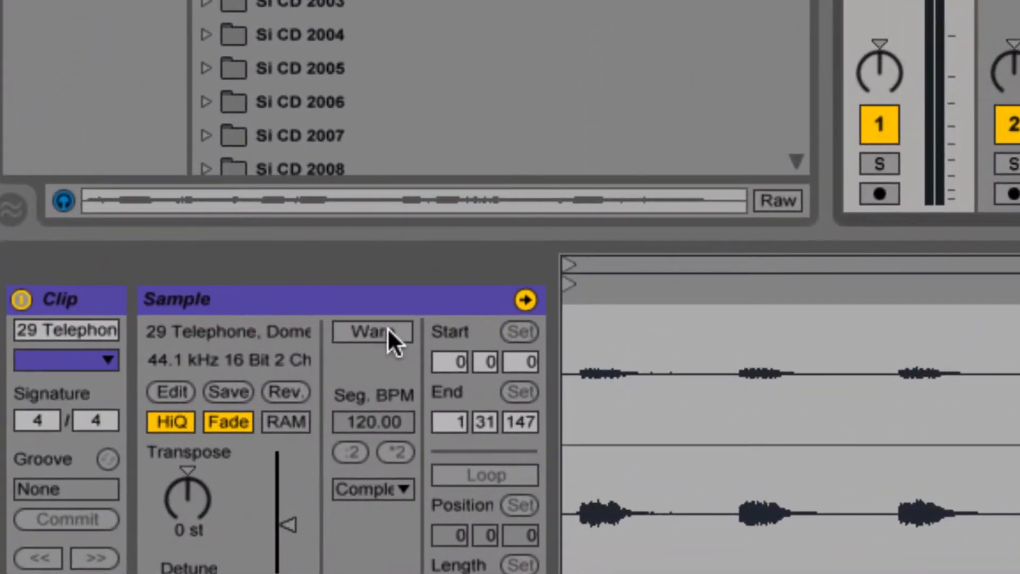
Turn on Warp for the 29 Telephone clip and for the OceanWaves clip
{"action": "left_click", "coordinate": [352, 348]}
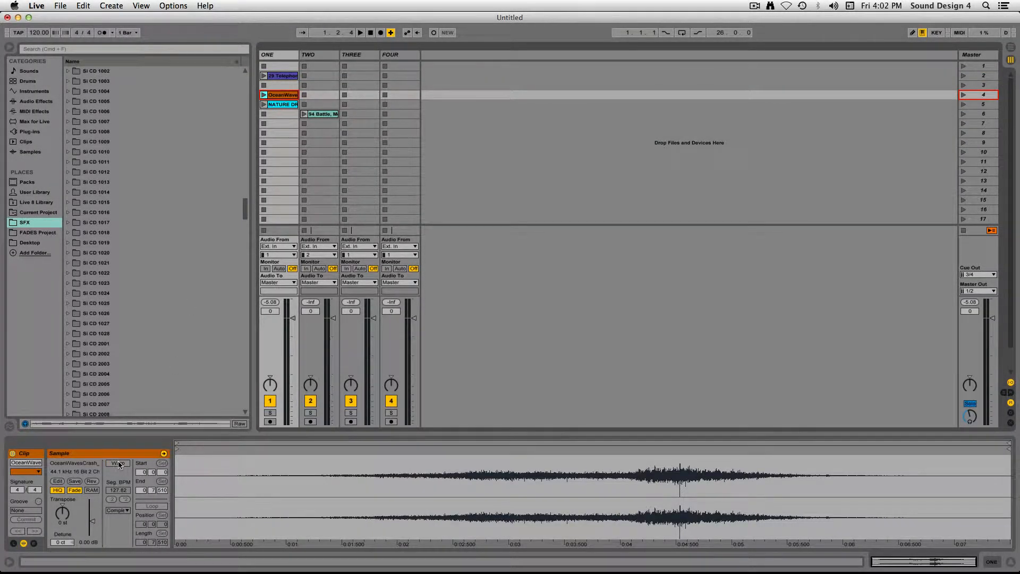
{"action": "left_click", "coordinate": [118, 463]}
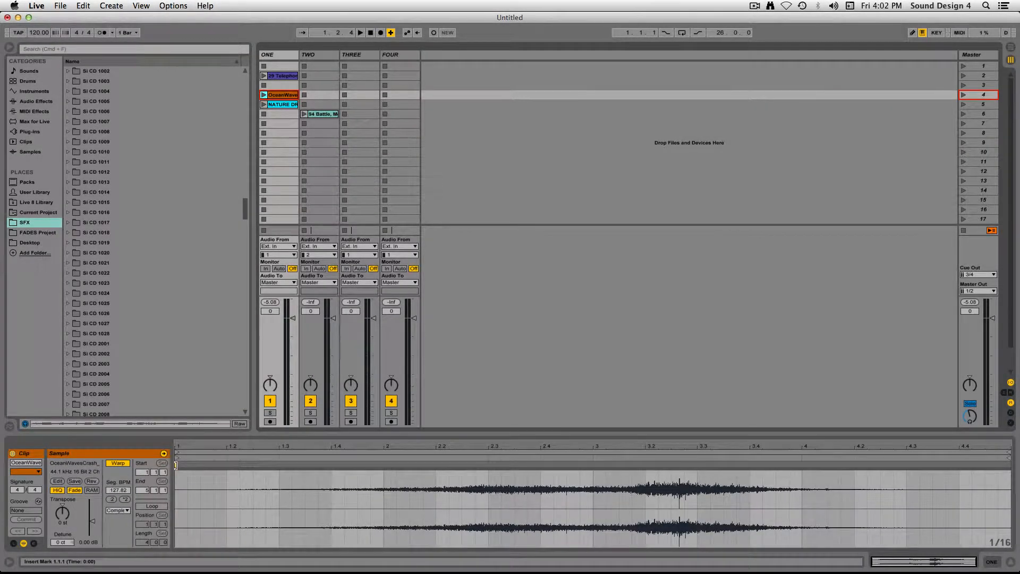
{"action": "right_click", "coordinate": [176, 465]}
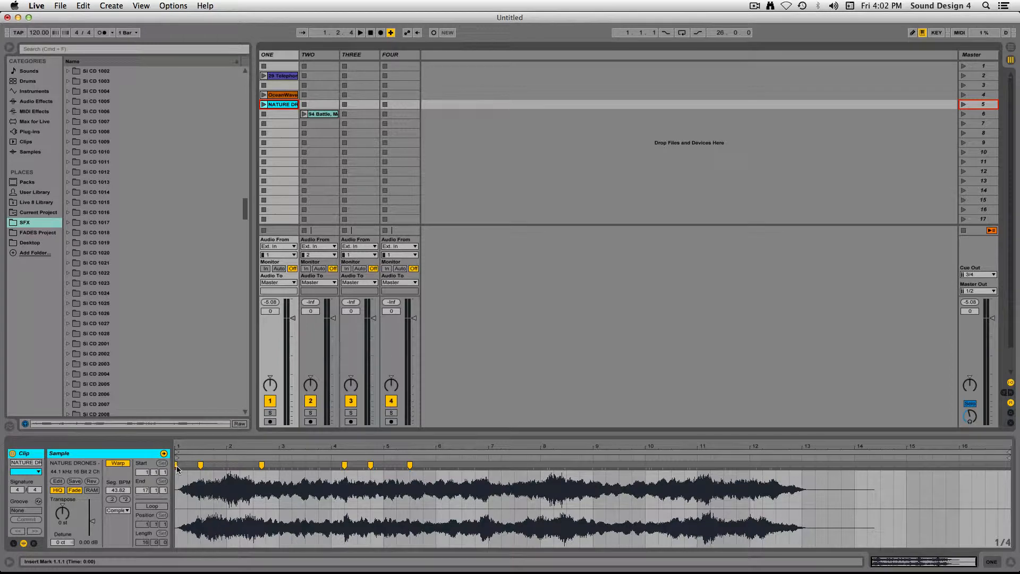
Warp the NATURE DRONES clip at 120.00 BPM from its first warp marker
{"action": "right_click", "coordinate": [175, 466]}
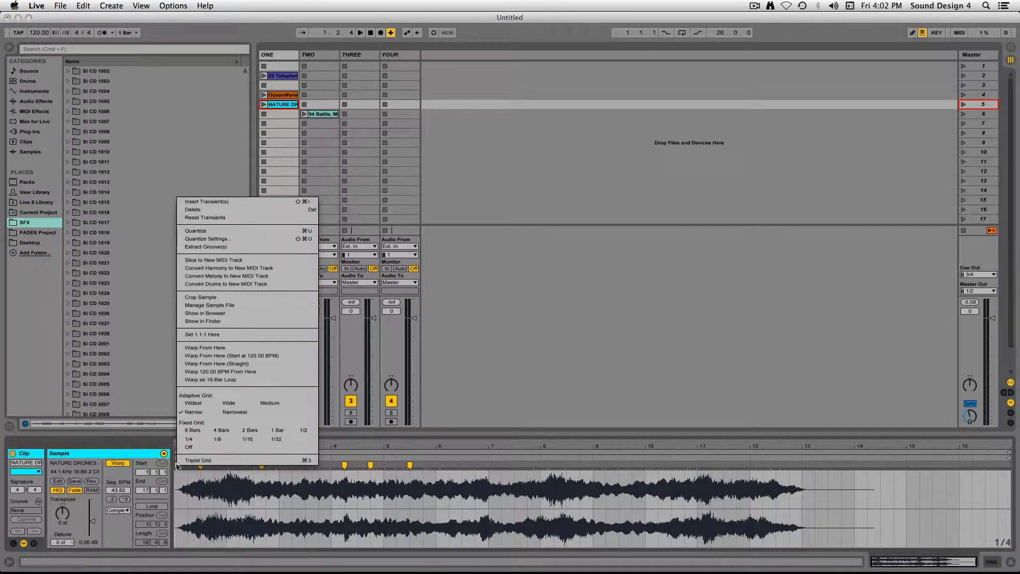
{"action": "left_click", "coordinate": [223, 371]}
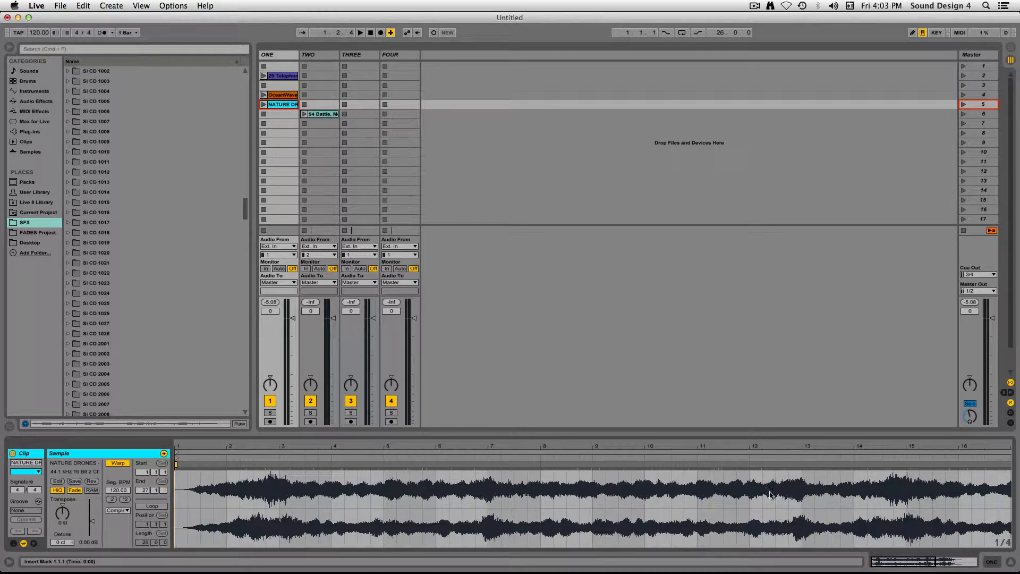
{"action": "left_click_drag", "start_coordinate": [895, 566], "coordinate": [911, 564]}
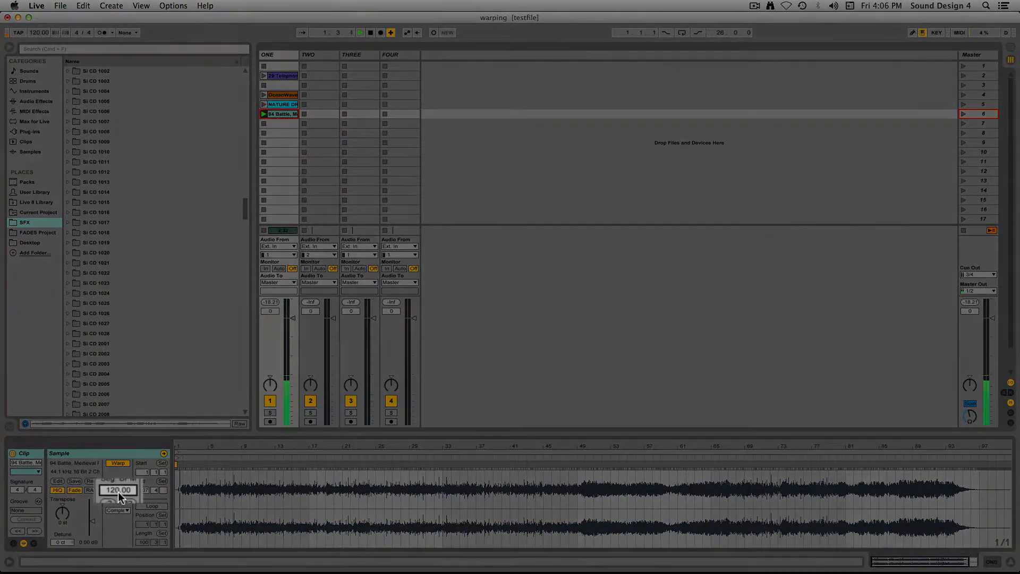
Adjust the segment BPM of the 94 Battle clip during playback, trying 158.00
{"action": "left_click_drag", "start_coordinate": [118, 492], "coordinate": [118, 487]}
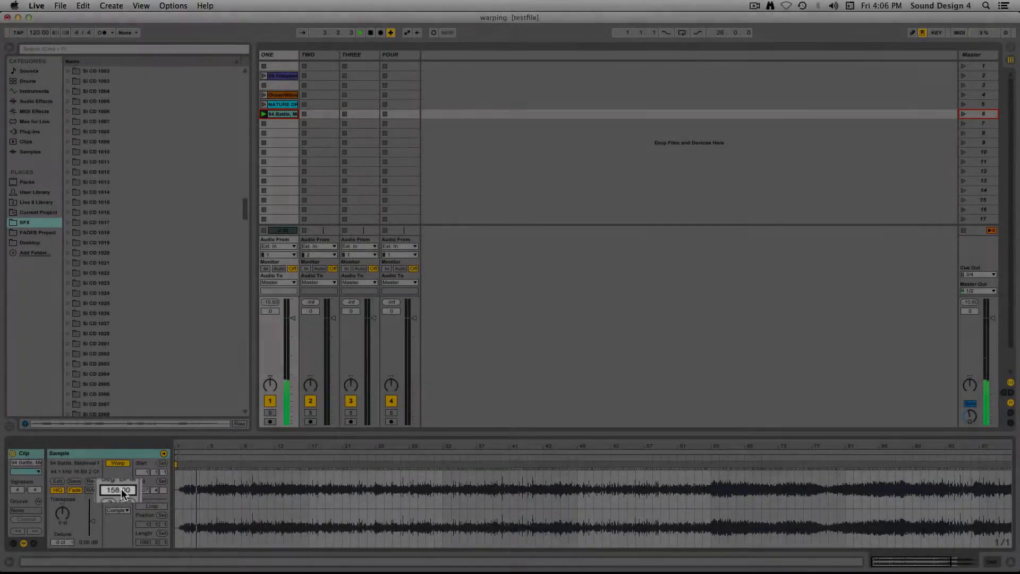
{"action": "left_click_drag", "start_coordinate": [121, 490], "coordinate": [128, 495]}
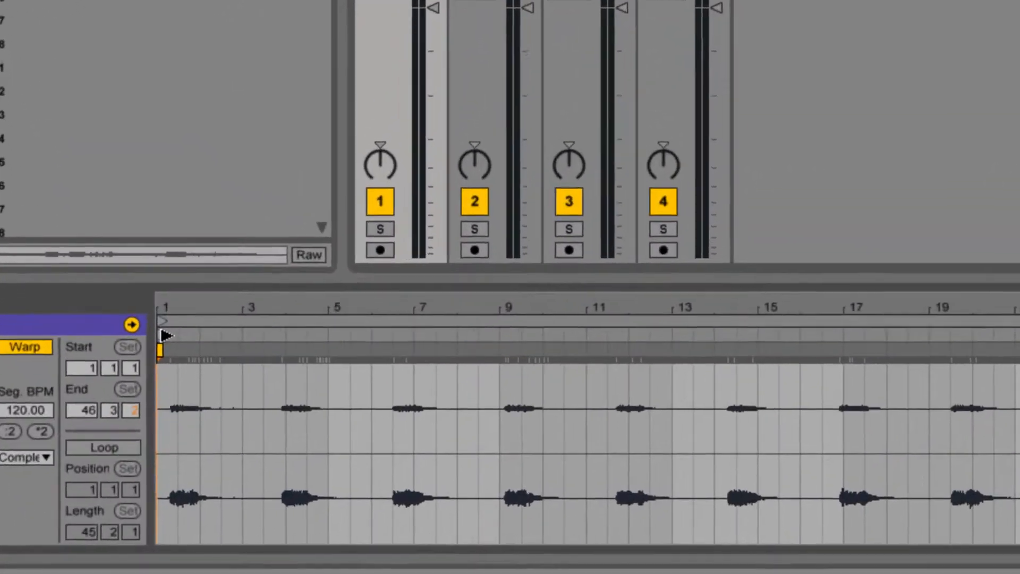
Turn off Snap to Grid and move the 29 Telephone clip's start marker to about 3.4 and its end marker near bar 9
{"action": "left_click_drag", "start_coordinate": [162, 330], "coordinate": [222, 328]}
{"action": "mouse_move", "coordinate": [237, 245]}
{"action": "left_mouse_down"}
{"action": "mouse_move", "coordinate": [349, 241]}
{"action": "mouse_move", "coordinate": [204, 240]}
{"action": "left_mouse_up"}
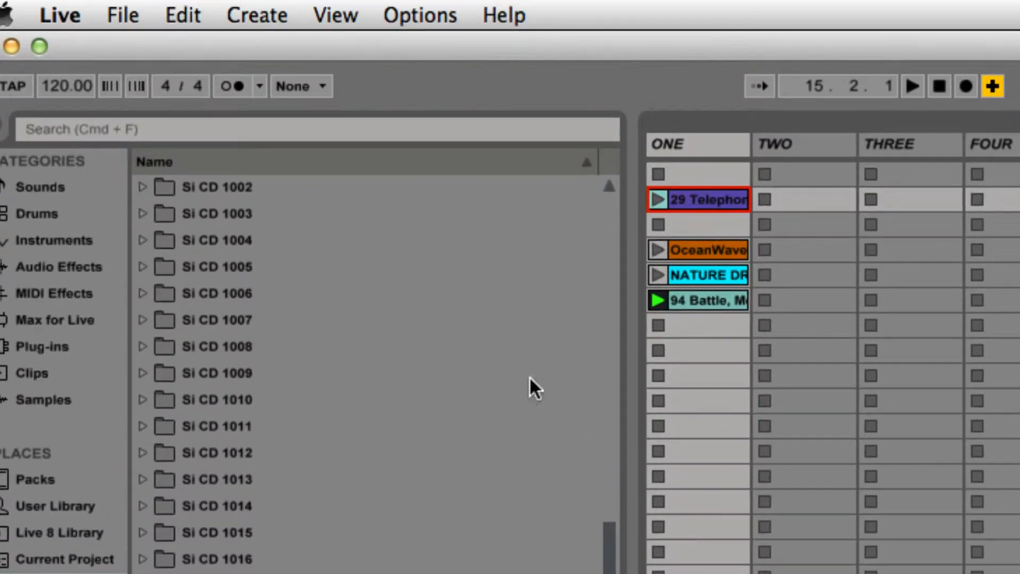
{"action": "left_click", "coordinate": [445, 14]}
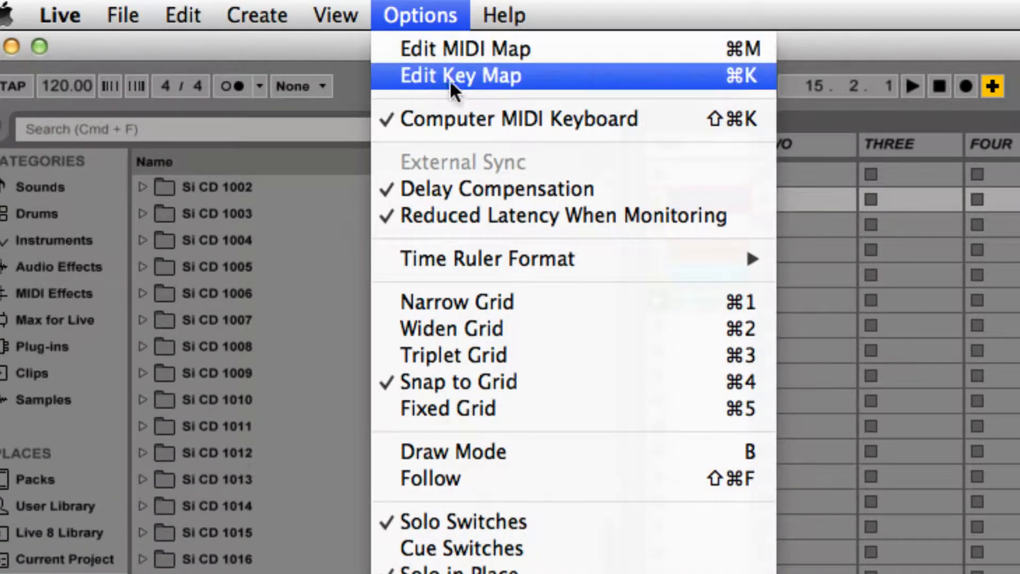
{"action": "left_click", "coordinate": [590, 381]}
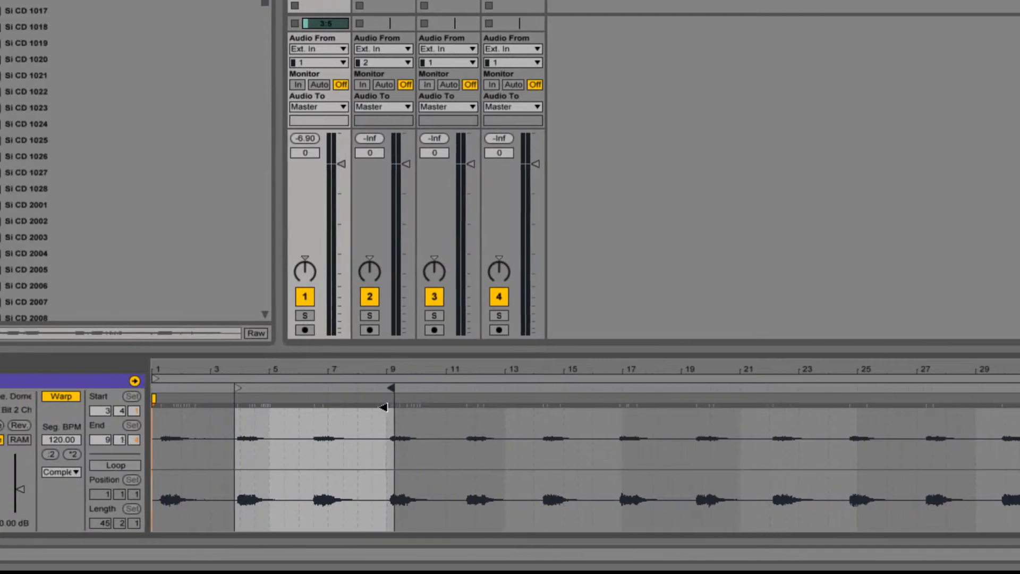
{"action": "left_click_drag", "start_coordinate": [383, 407], "coordinate": [379, 407]}
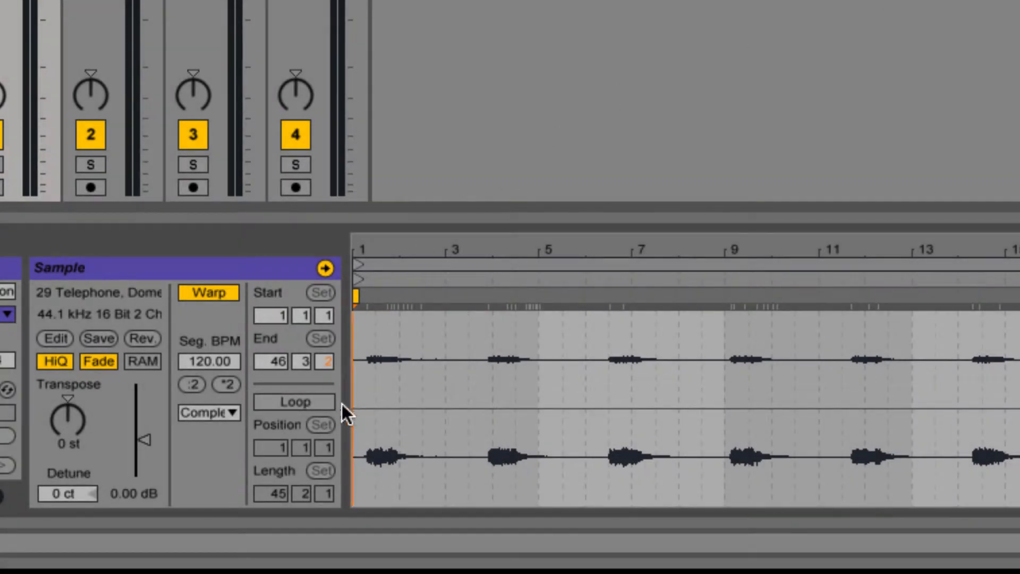
Enable looping on the 29 Telephone clip and shorten the loop to end at 37.3.4
{"action": "left_click", "coordinate": [326, 403]}
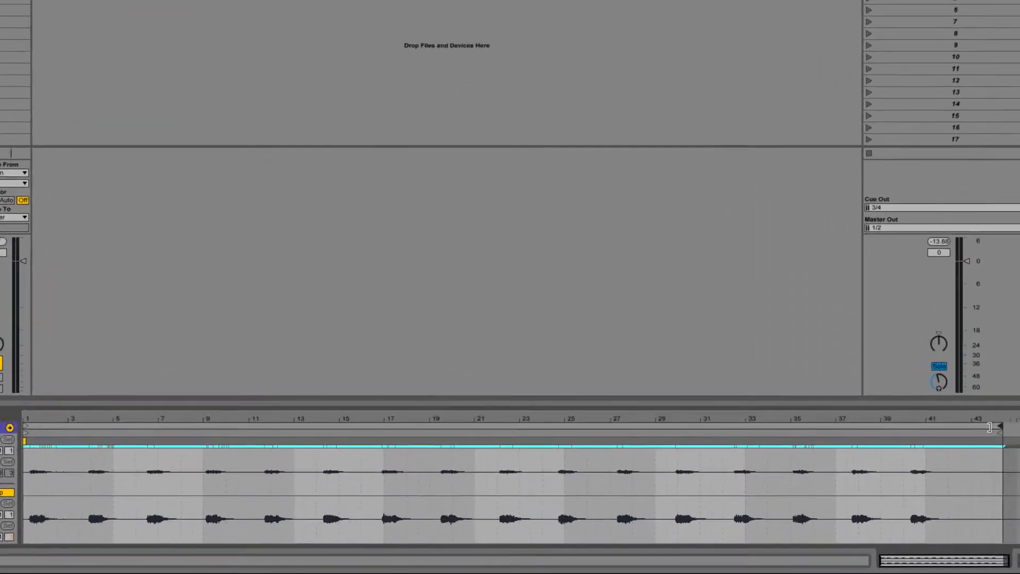
{"action": "mouse_move", "coordinate": [990, 427]}
{"action": "left_mouse_down"}
{"action": "mouse_move", "coordinate": [730, 430]}
{"action": "mouse_move", "coordinate": [793, 431]}
{"action": "left_mouse_up"}
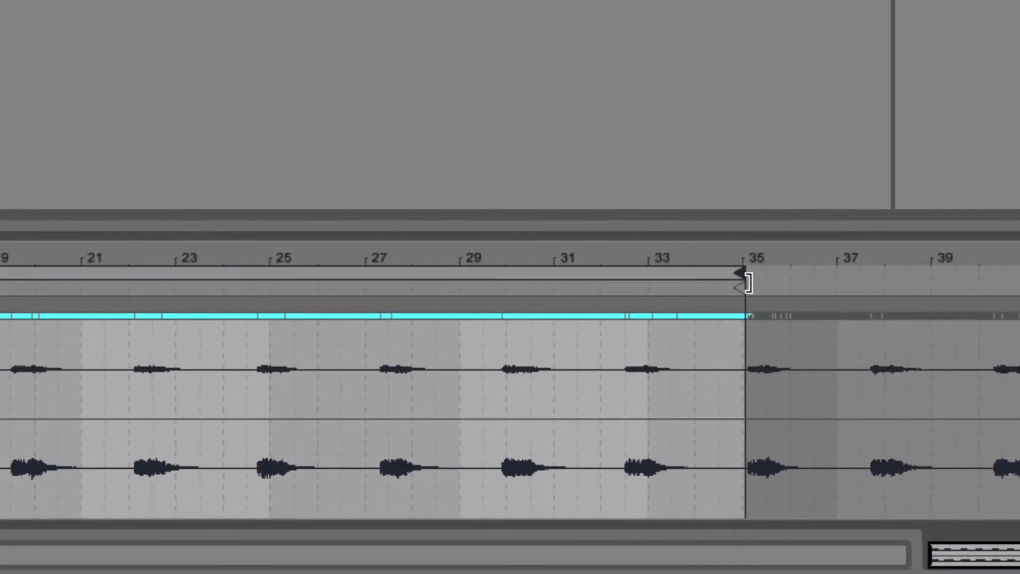
{"action": "left_click_drag", "start_coordinate": [749, 284], "coordinate": [874, 286]}
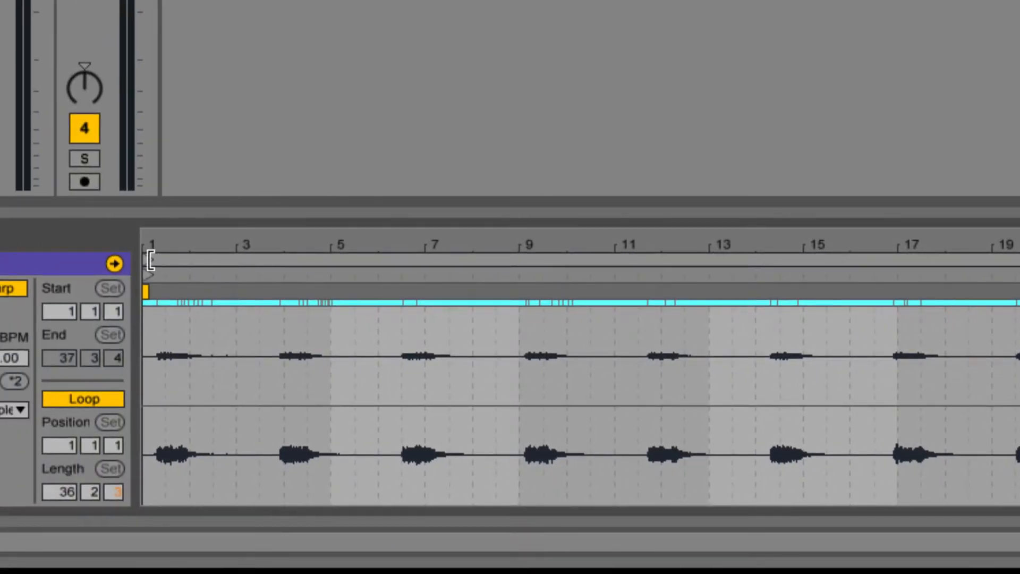
Start the clip at the first ring (1.2.1) and loop the second and third rings, with position 3.4.3 and length 5.0.2
{"action": "mouse_move", "coordinate": [151, 260]}
{"action": "left_mouse_down"}
{"action": "mouse_move", "coordinate": [392, 272]}
{"action": "mouse_move", "coordinate": [159, 279]}
{"action": "left_mouse_up"}
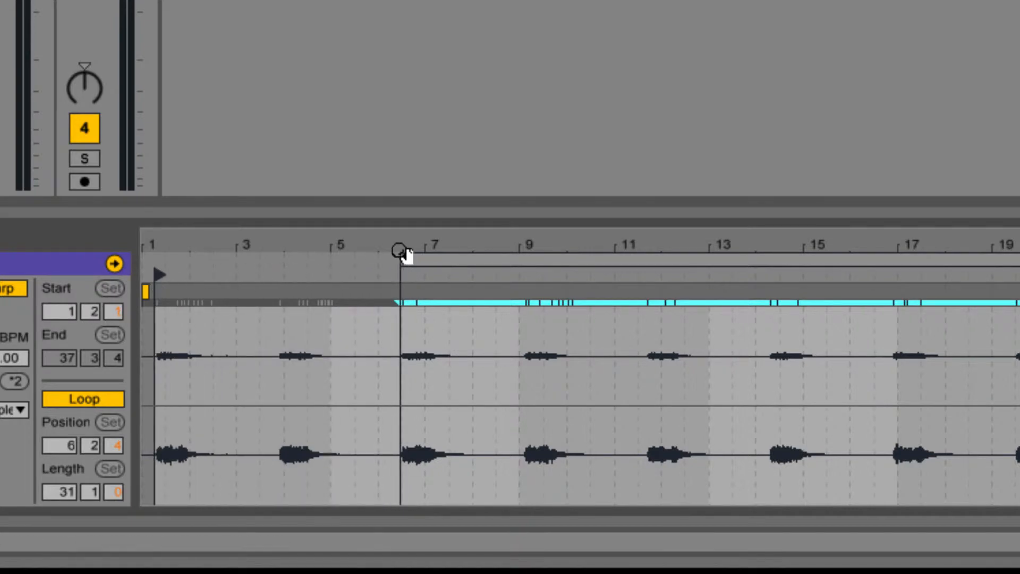
{"action": "left_click_drag", "start_coordinate": [402, 257], "coordinate": [274, 266]}
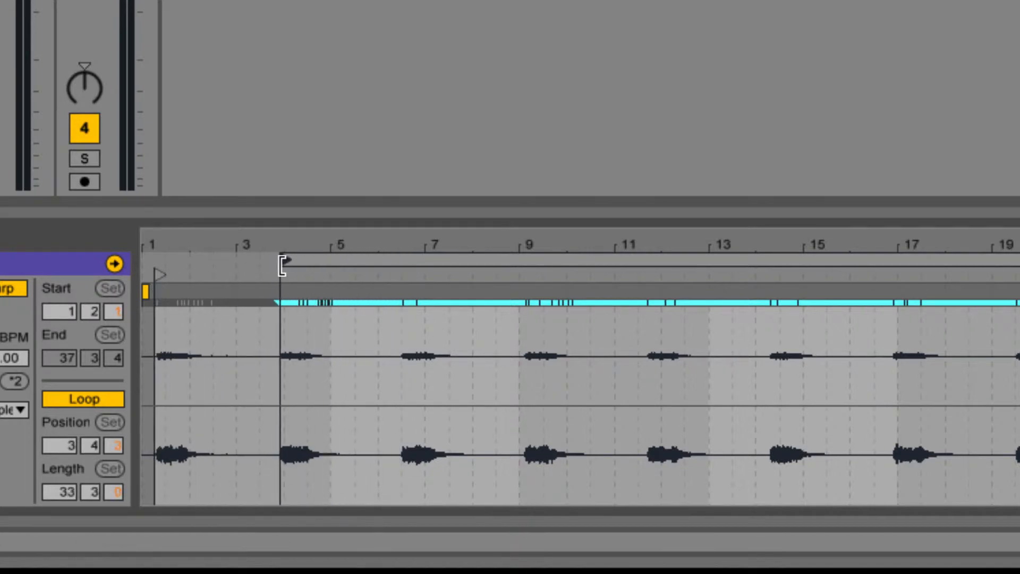
{"action": "left_click_drag", "start_coordinate": [1019, 271], "coordinate": [370, 320]}
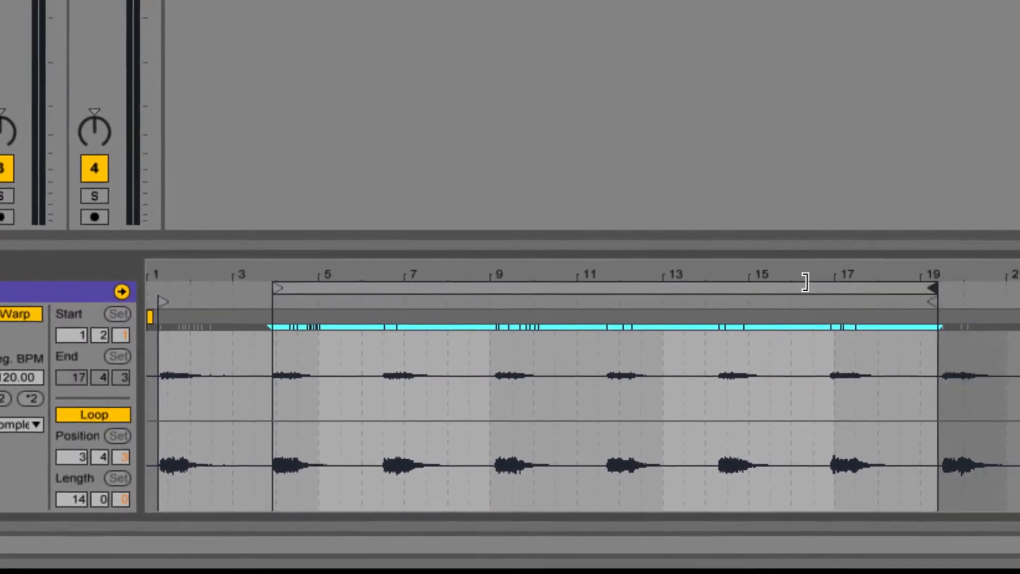
{"action": "mouse_move", "coordinate": [332, 375]}
{"action": "left_mouse_down"}
{"action": "mouse_move", "coordinate": [376, 394]}
{"action": "mouse_move", "coordinate": [355, 424]}
{"action": "left_mouse_up"}
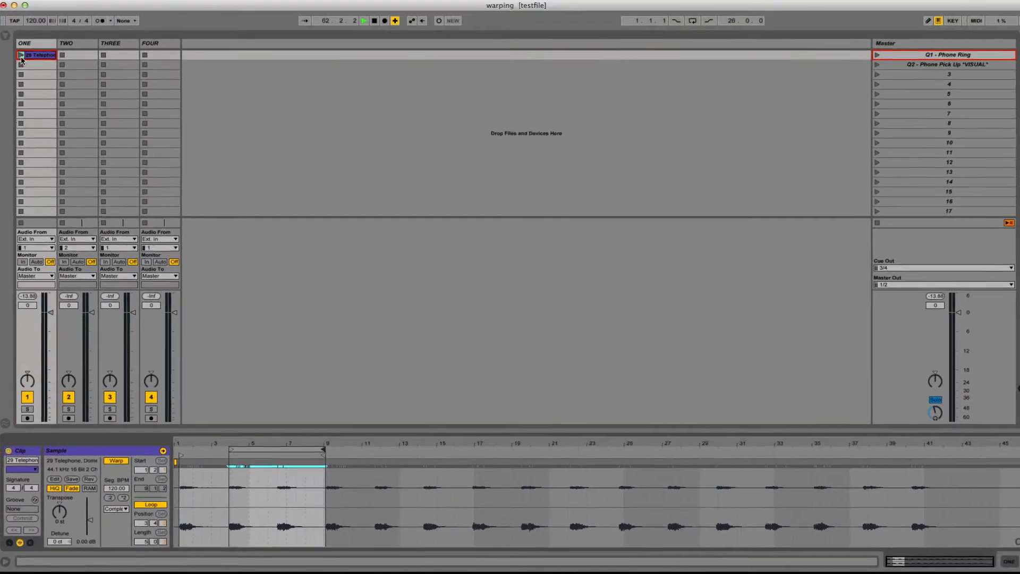
Copy the looped 29 Telephone clip into the second slot of track ONE
{"action": "left_click", "coordinate": [25, 68]}
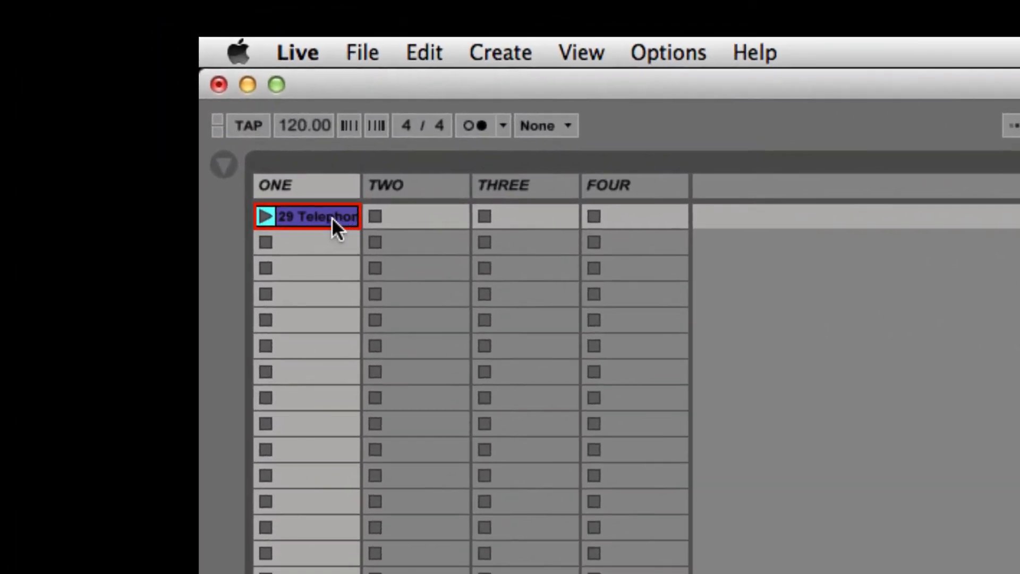
{"action": "right_click", "coordinate": [332, 218]}
{"action": "left_click", "coordinate": [485, 257]}
{"action": "right_click", "coordinate": [322, 240]}
{"action": "left_click", "coordinate": [378, 251]}
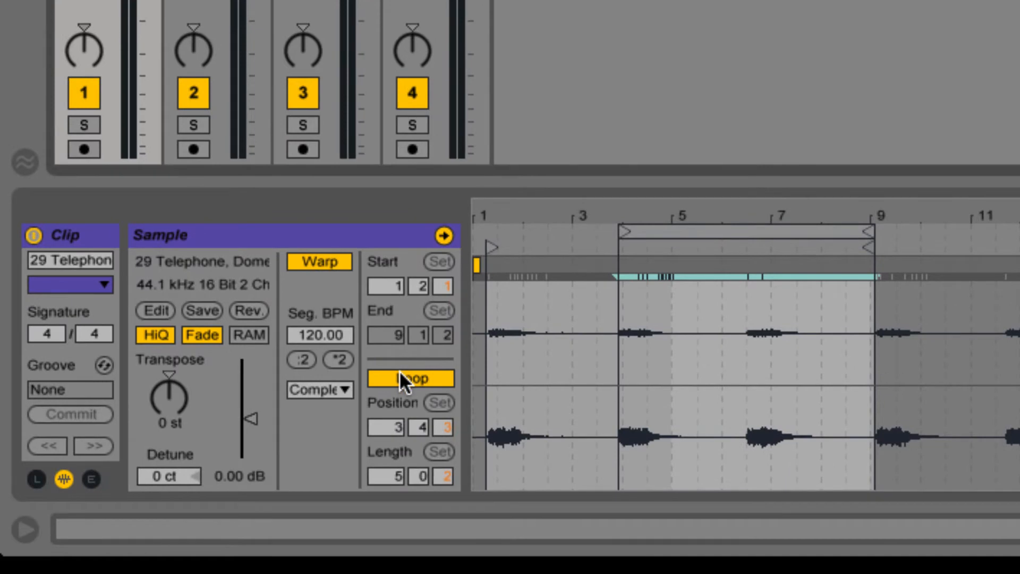
Turn off looping on the copied clip, extend its end to about bar 45 and move its start to the last ring, near bar 40
{"action": "left_click", "coordinate": [400, 379]}
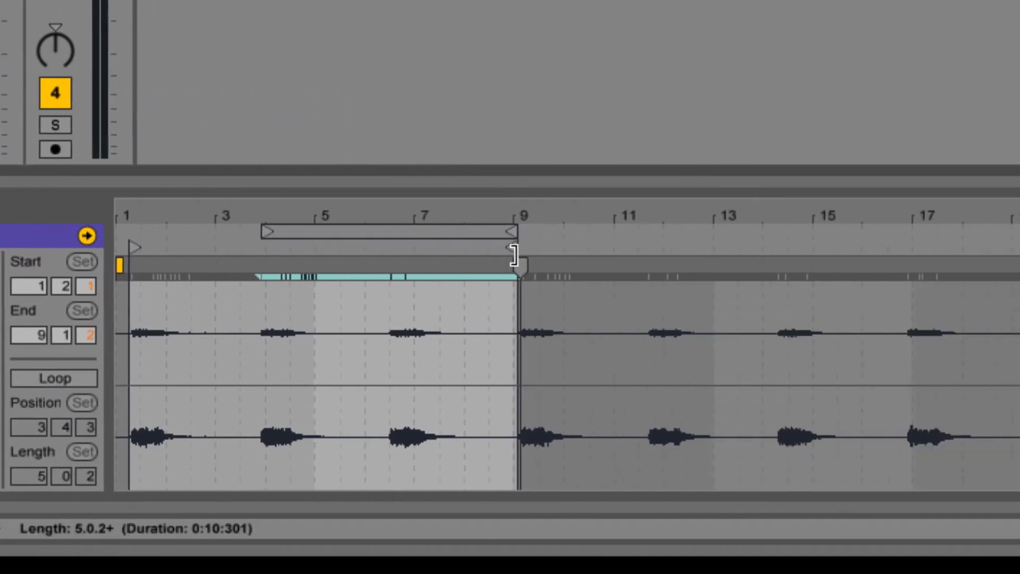
{"action": "mouse_move", "coordinate": [869, 248]}
{"action": "left_mouse_down"}
{"action": "mouse_move", "coordinate": [3, 255]}
{"action": "mouse_move", "coordinate": [337, 273]}
{"action": "mouse_move", "coordinate": [841, 265]}
{"action": "mouse_move", "coordinate": [963, 325]}
{"action": "left_mouse_up"}
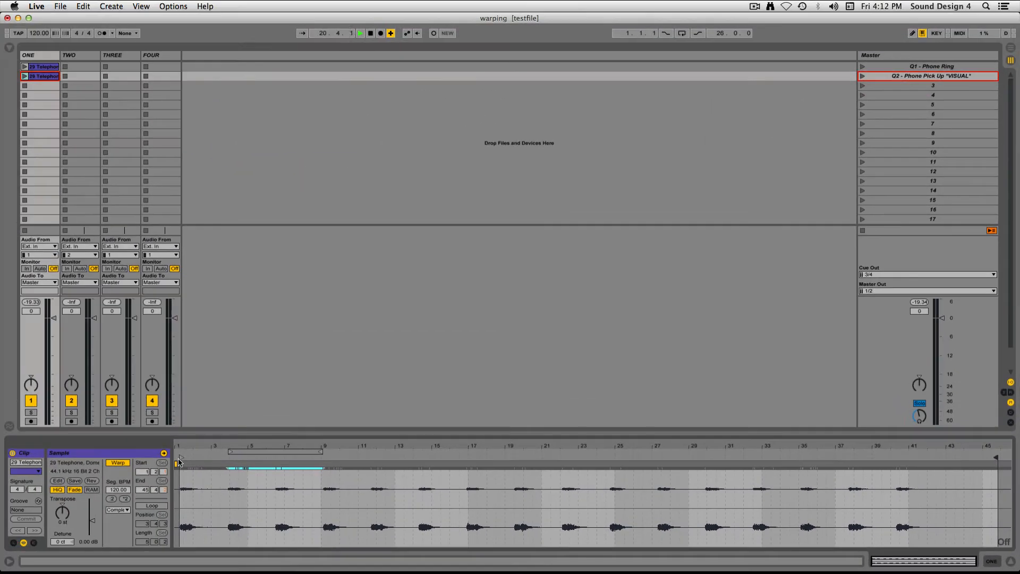
{"action": "mouse_move", "coordinate": [234, 457]}
{"action": "left_mouse_down"}
{"action": "mouse_move", "coordinate": [184, 453]}
{"action": "mouse_move", "coordinate": [671, 474]}
{"action": "mouse_move", "coordinate": [895, 457]}
{"action": "left_mouse_up"}
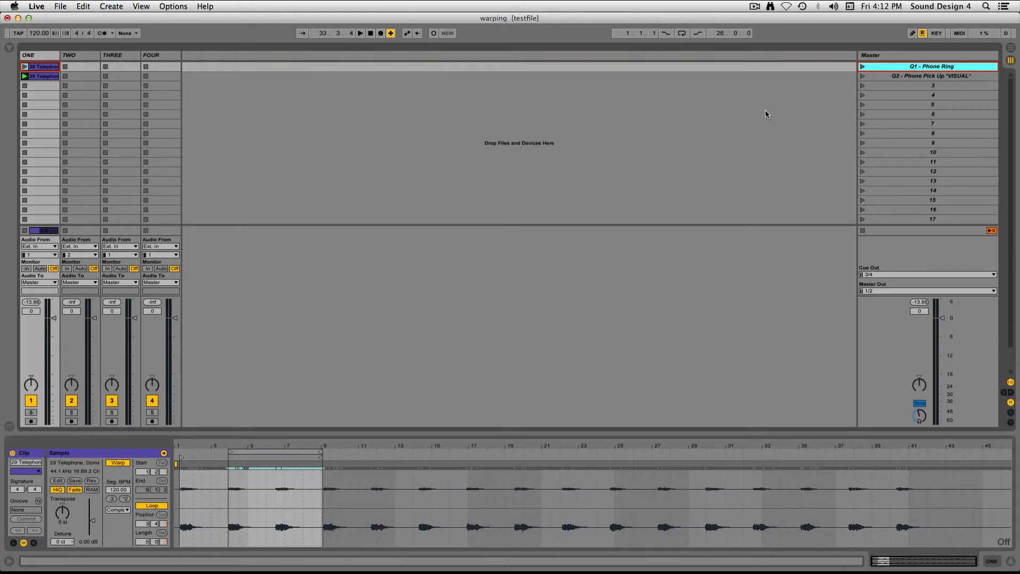
Play the scene Q1 - Phone Ring followed by the scene Q2 - Phone Pick Up "VISUAL"
{"action": "key", "text": "Return"}
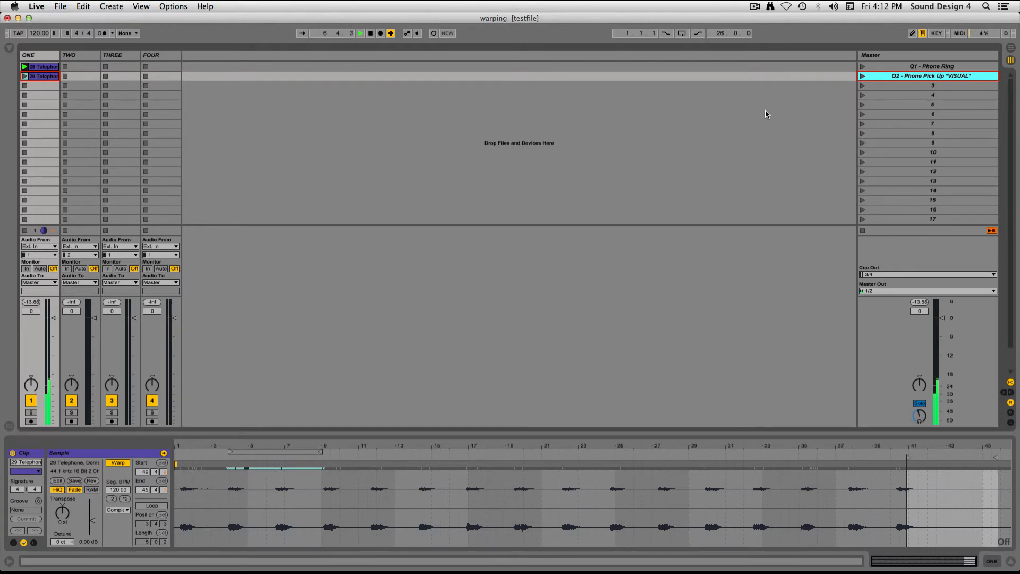
{"action": "key", "text": "Return"}
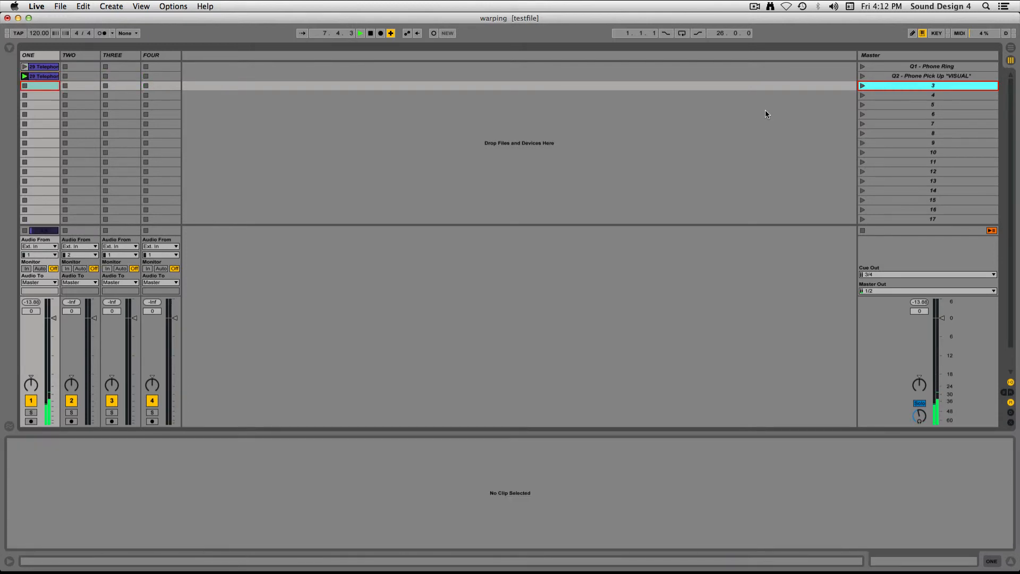